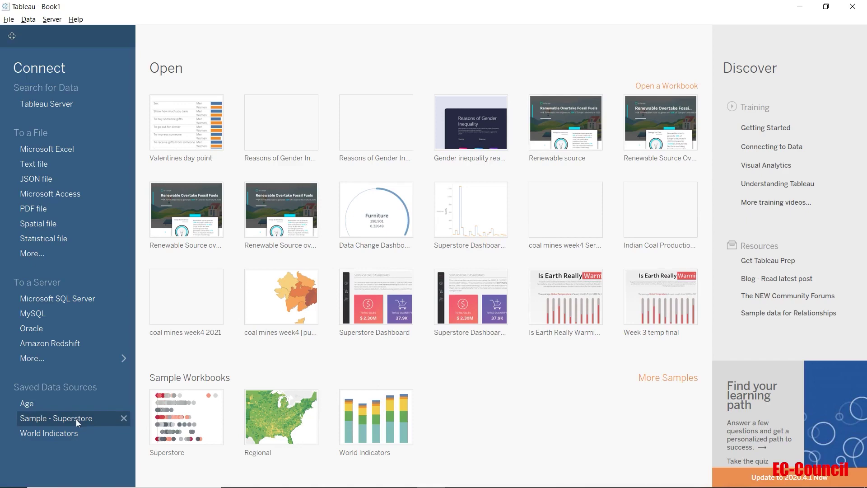
- Open the Sample - Superstore saved data source and browse its Orders, People and Returns tables
click(76, 419)
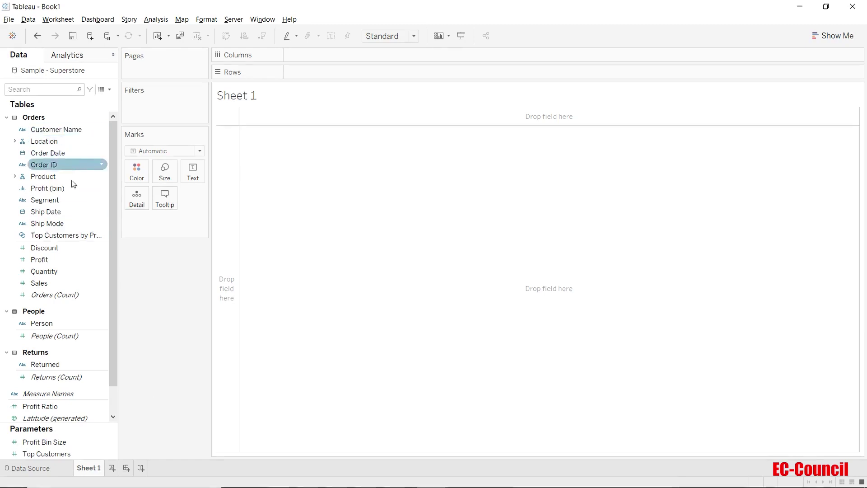
scroll(77, 309, down, 1)
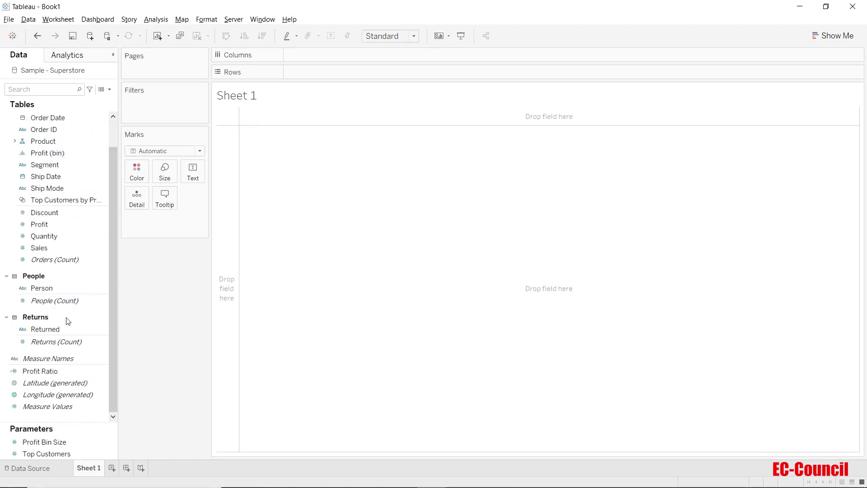
click(52, 467)
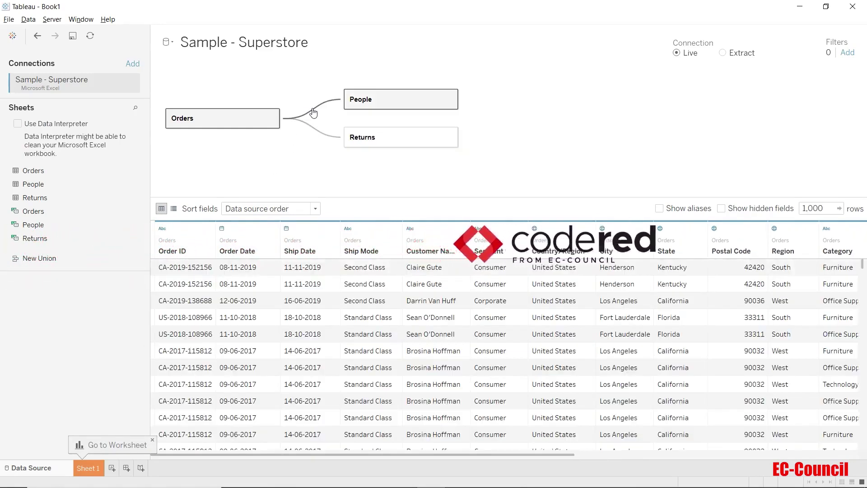
click(314, 112)
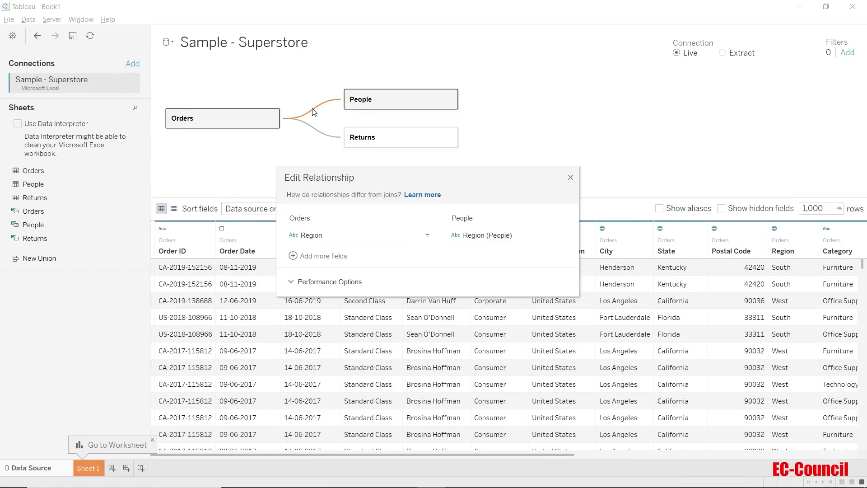
click(329, 138)
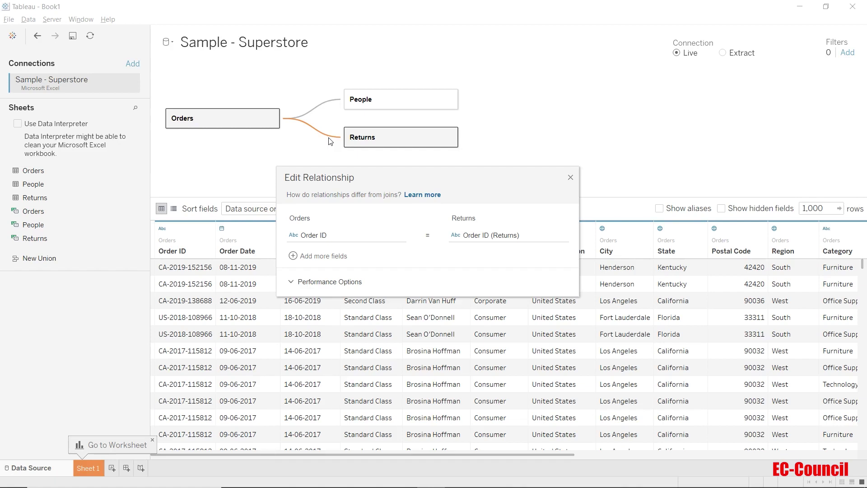
click(571, 178)
click(88, 468)
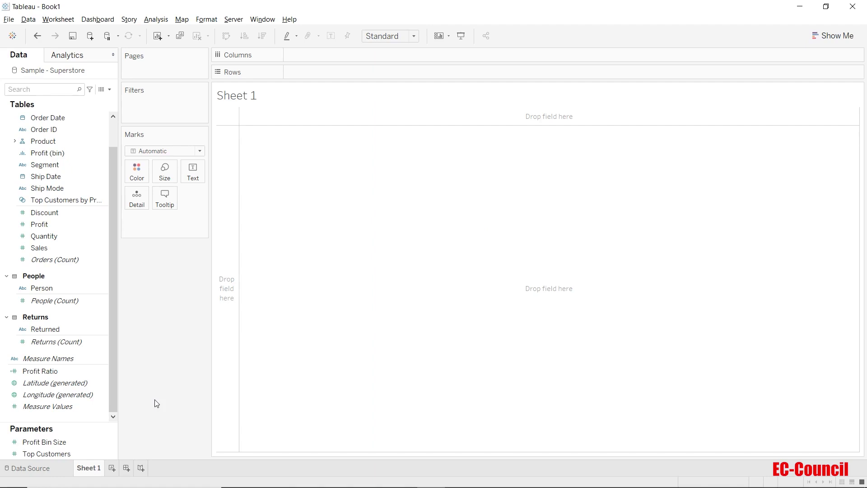
click(820, 40)
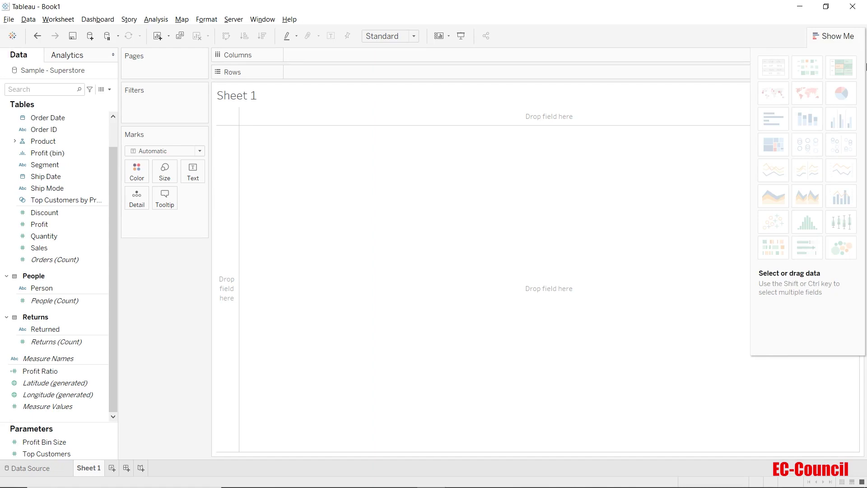
mouse_move(843, 92)
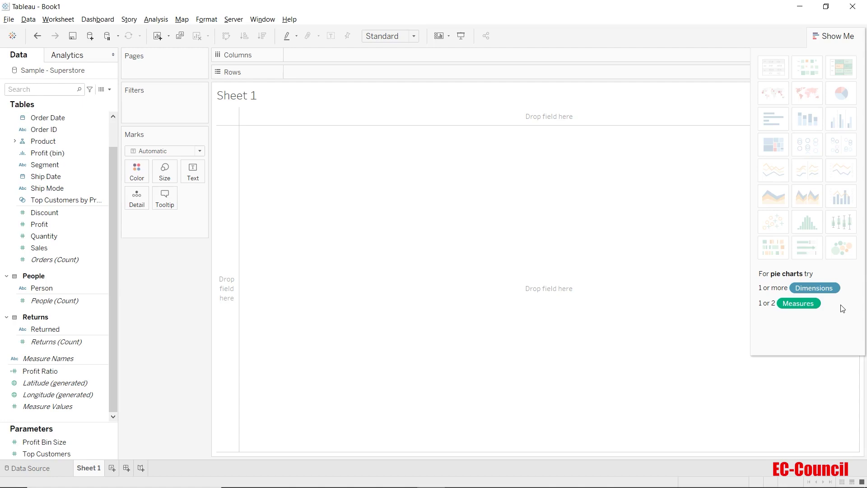
click(850, 40)
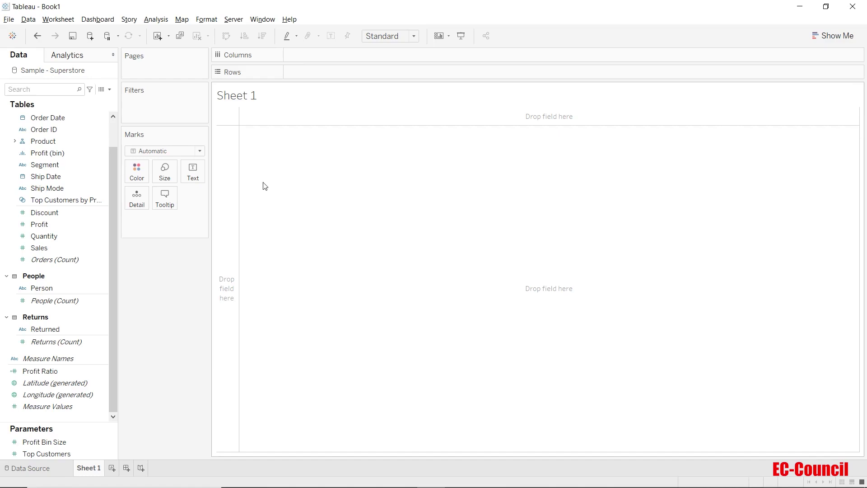
- Switch the marks to Pie and color them by Segment (Consumer, Corporate, Home Office)
click(199, 151)
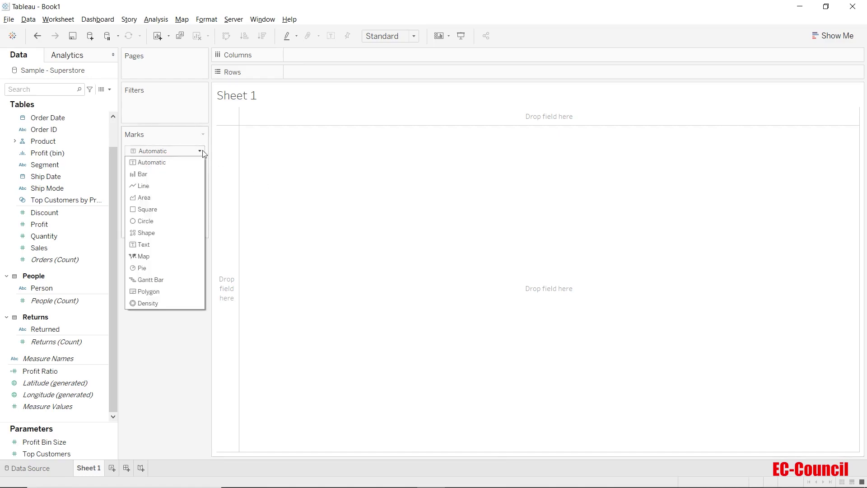
click(174, 271)
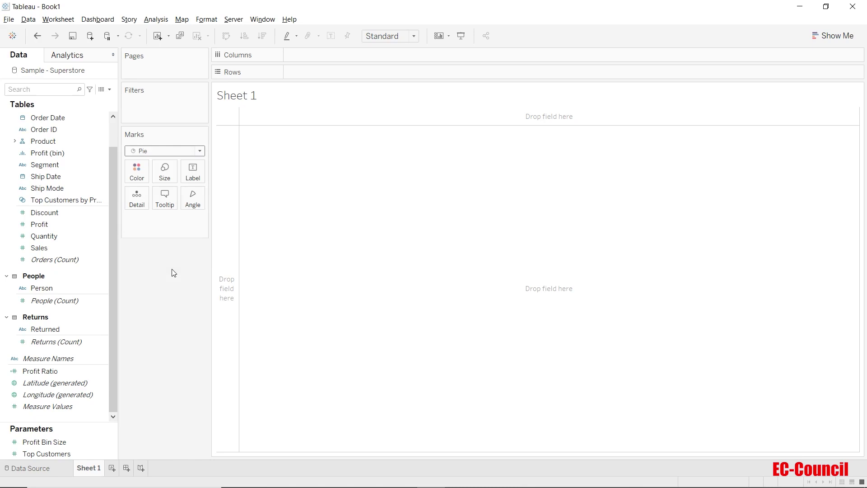
click(63, 166)
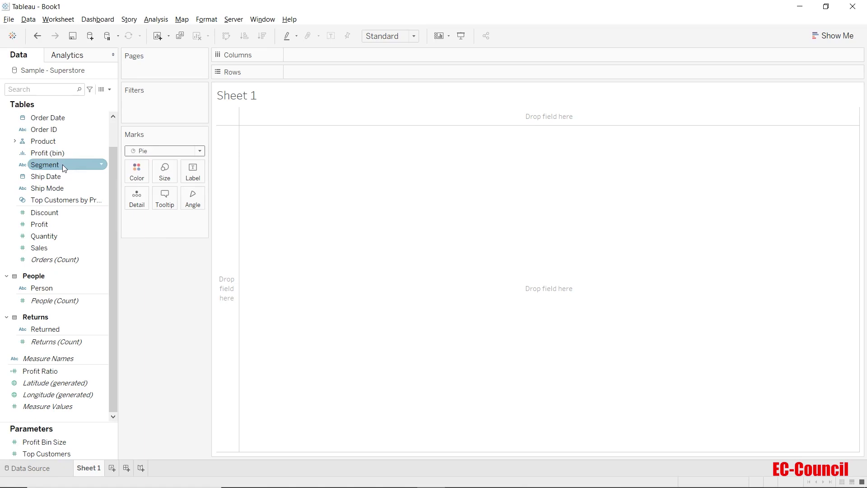
drag(63, 164, 135, 169)
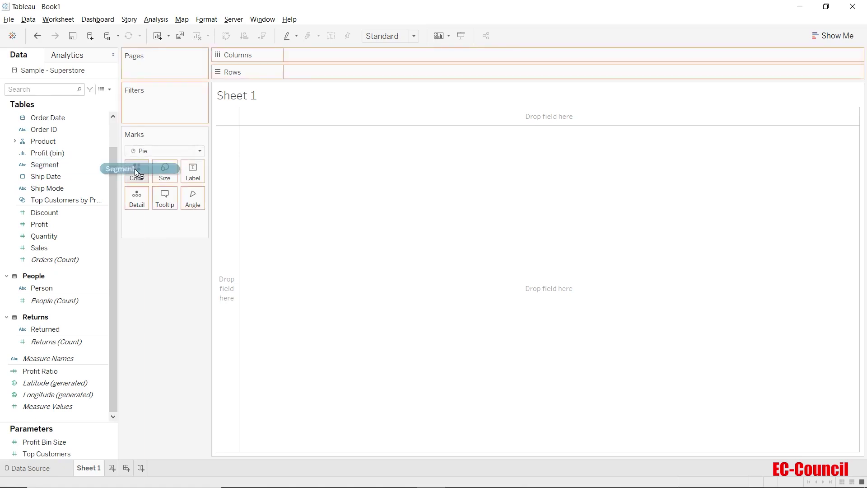
drag(135, 169, 135, 169)
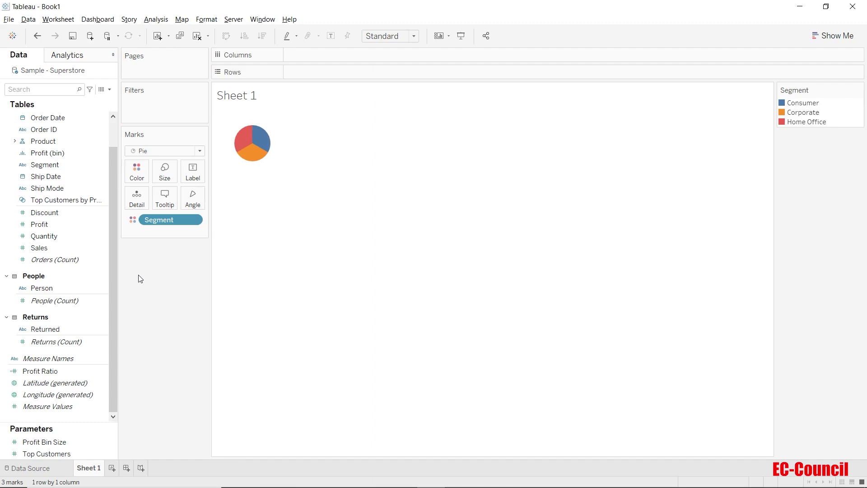
- Put Quantity on both Size and Angle so slices use SUM(Quantity), totalling 37,873
click(54, 236)
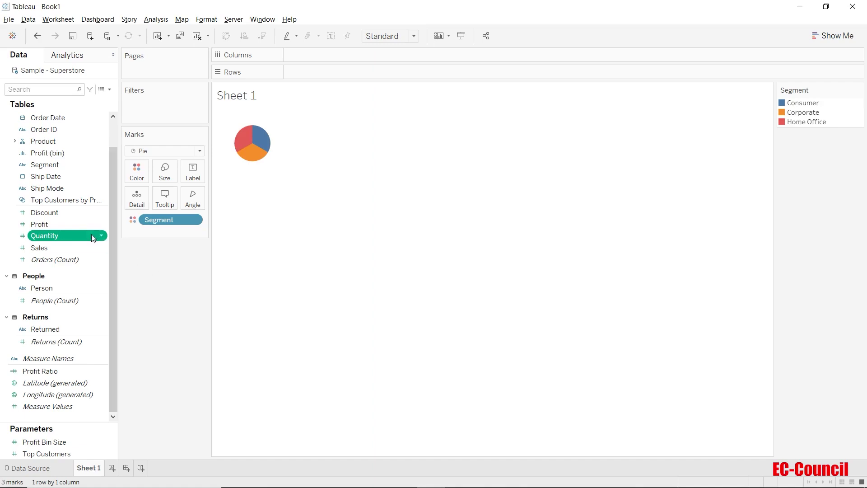
drag(89, 226, 193, 199)
drag(53, 232, 193, 199)
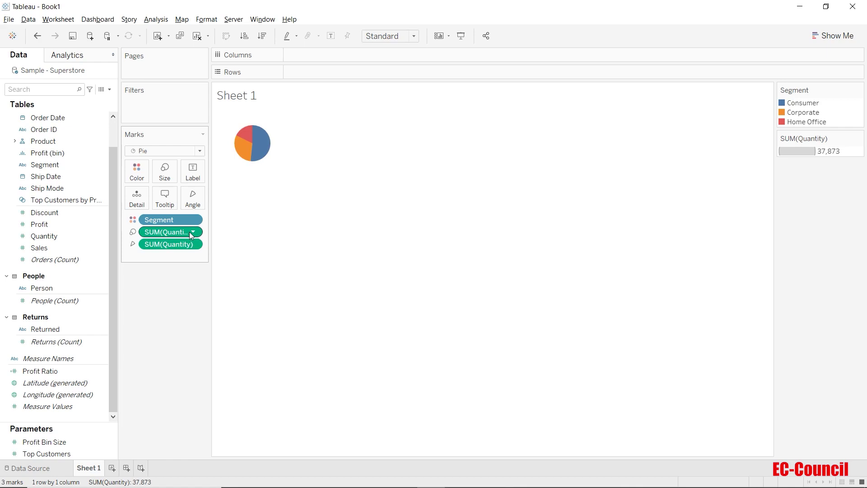
- Change the Size and Angle Quantity measures from Sum to Average
click(193, 232)
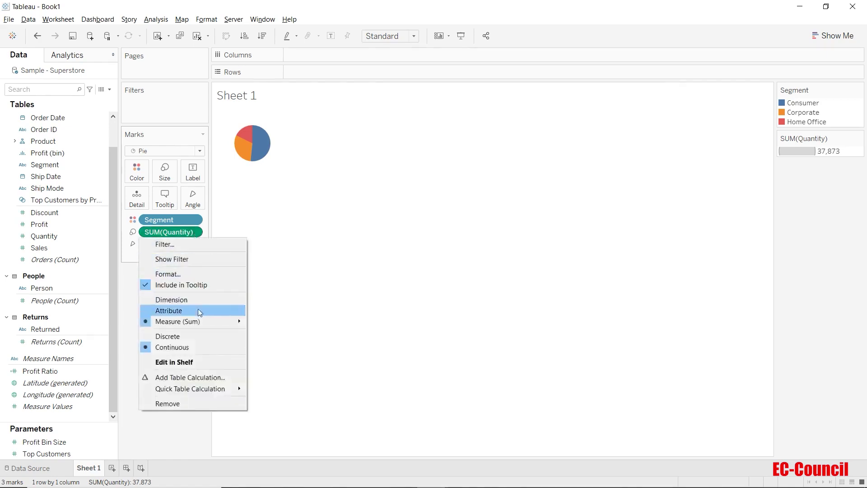
mouse_move(197, 321)
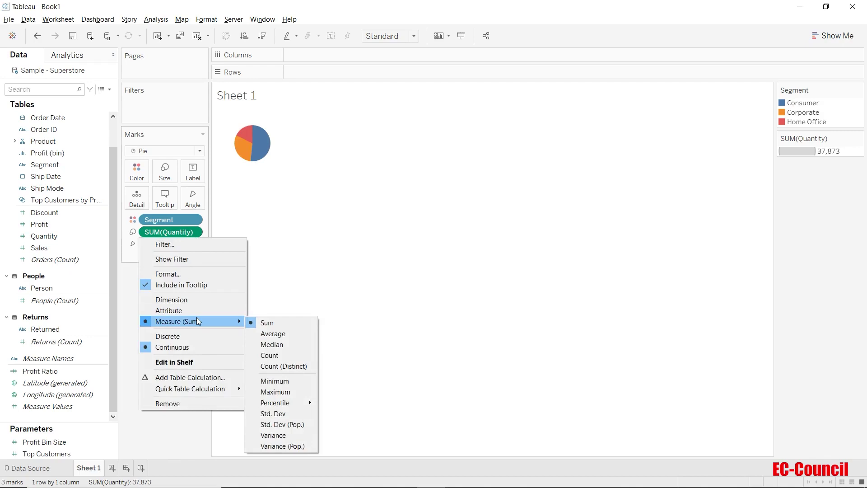
click(271, 334)
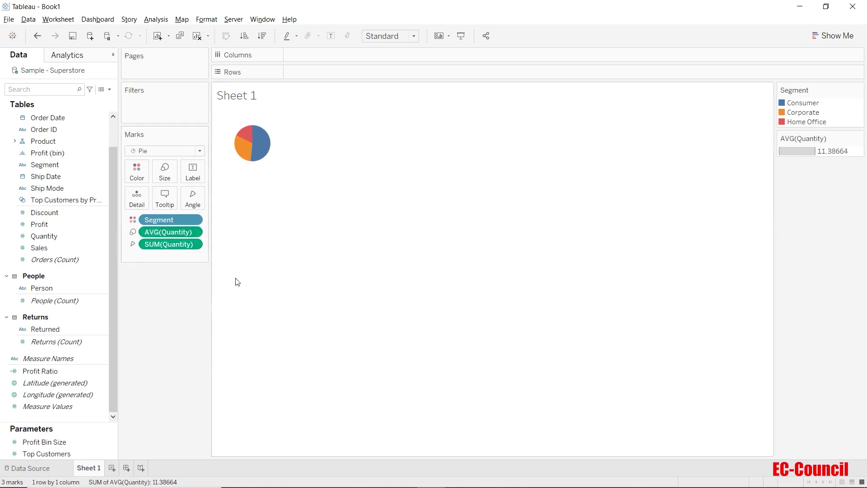
click(195, 244)
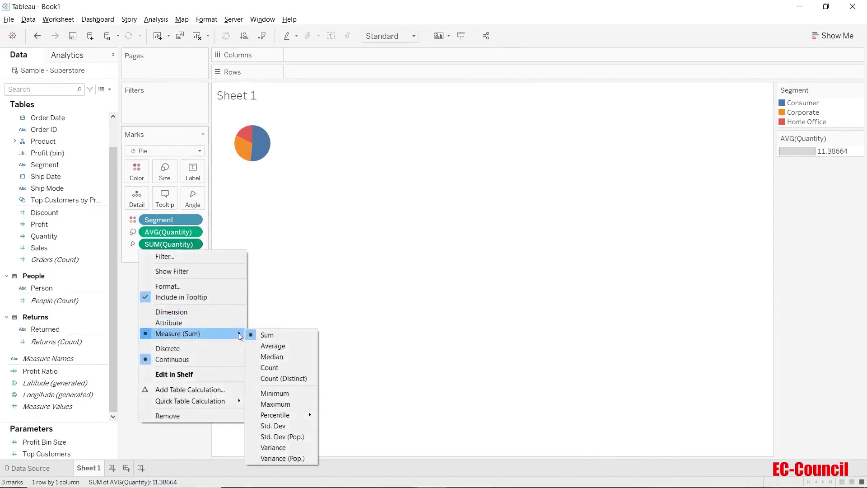
click(273, 346)
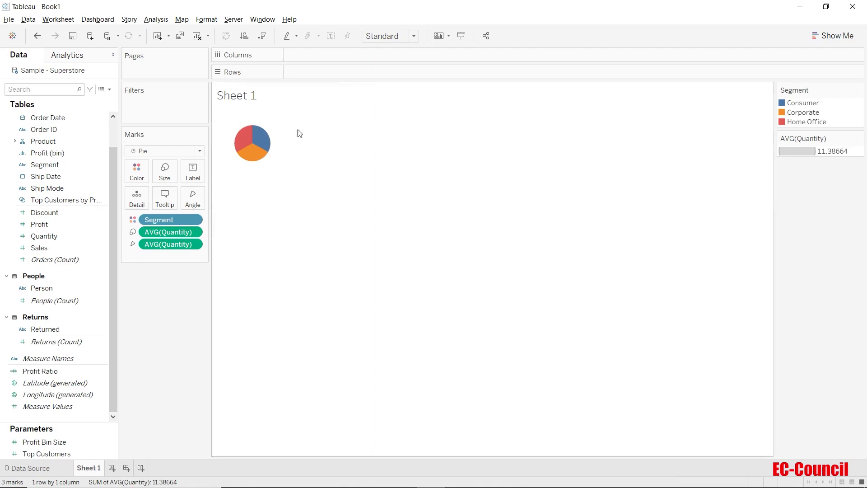
- Set the view fit to Entire View and bring up the mark Label settings
click(380, 36)
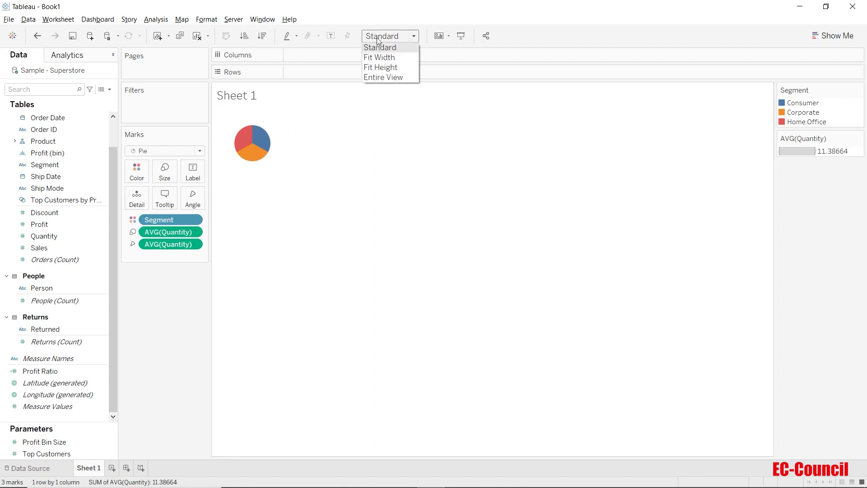
click(382, 78)
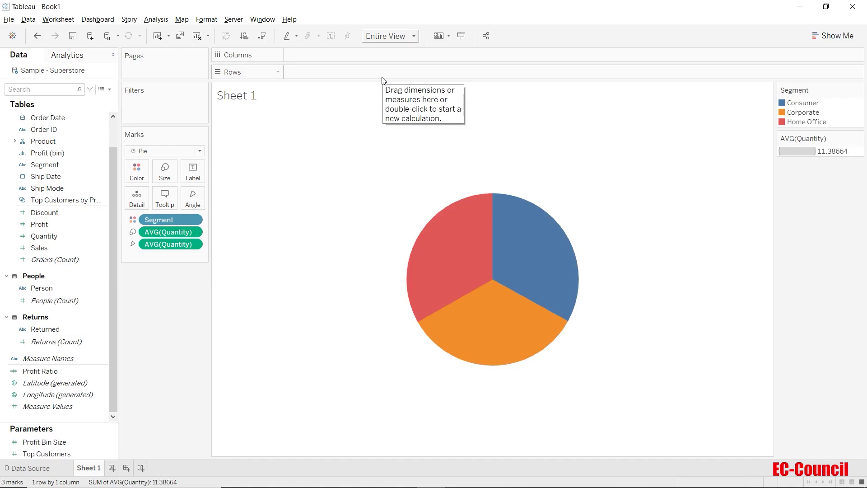
click(195, 170)
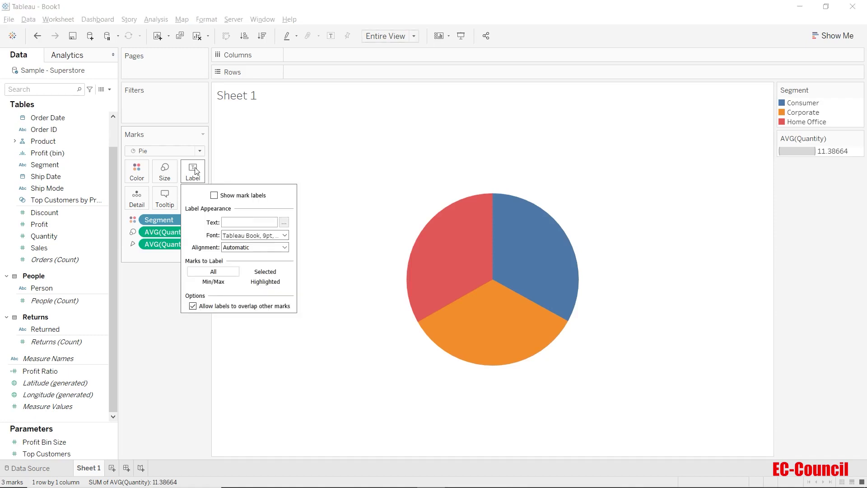
- Turn on mark labels showing the average quantities 3.78239, 3.76055 and 3.84371
click(214, 196)
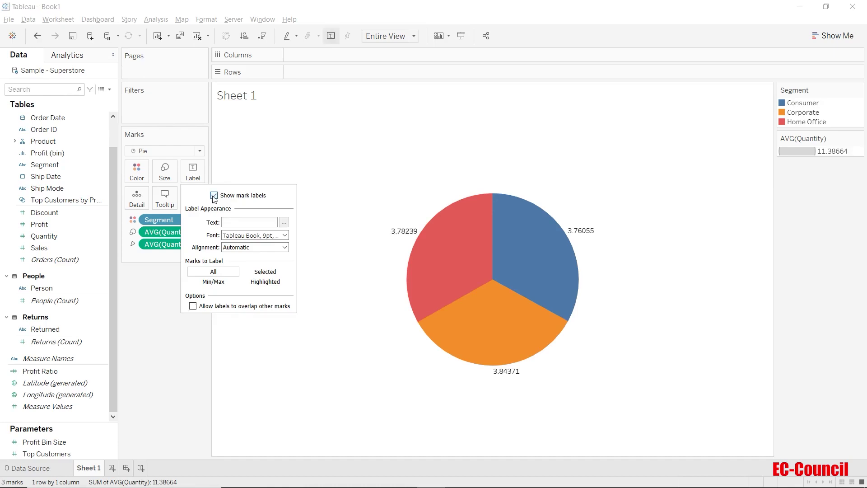
click(235, 166)
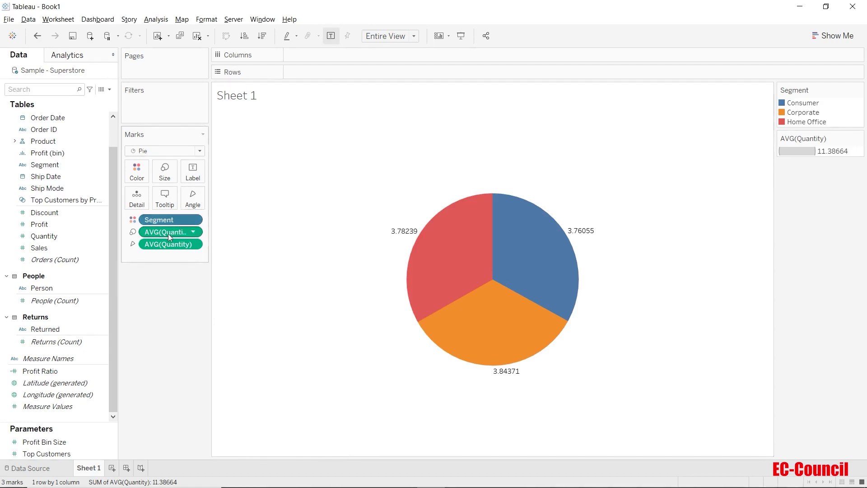
- Copy Segment onto the Label card so each slice shows its name above its value
drag(169, 224, 194, 179)
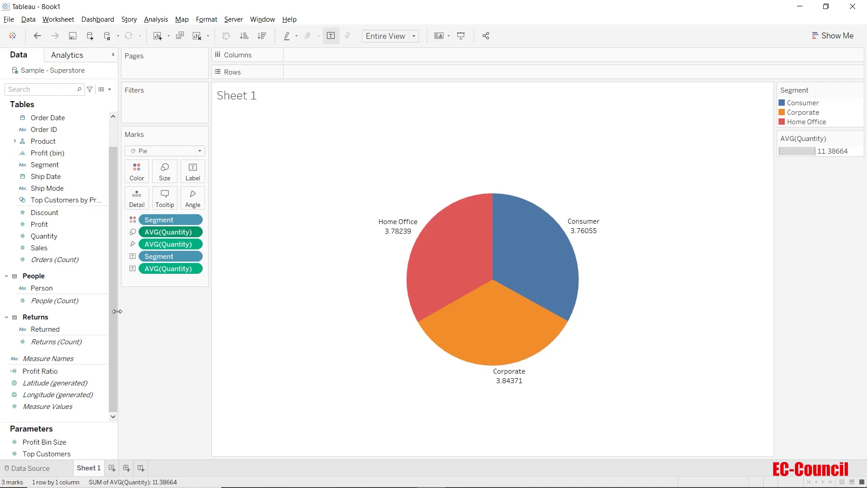
- Set Size, Angle and Label Quantity back to Sum: Consumer 19,521, Corporate 11,608, Home Office 6,744
click(198, 232)
mouse_move(218, 322)
click(263, 323)
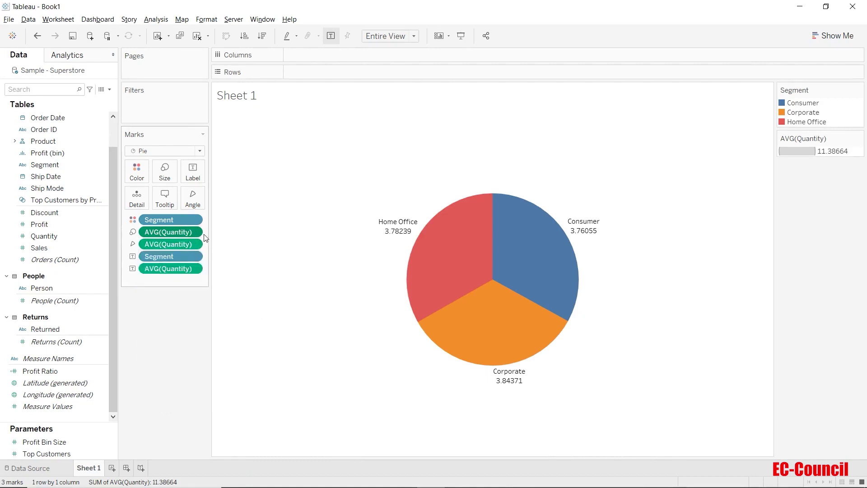
click(196, 244)
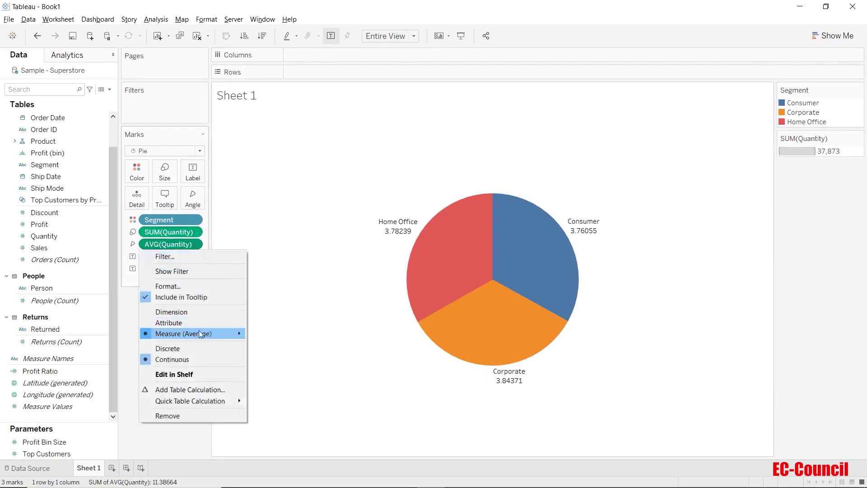
mouse_move(226, 333)
click(275, 337)
click(196, 269)
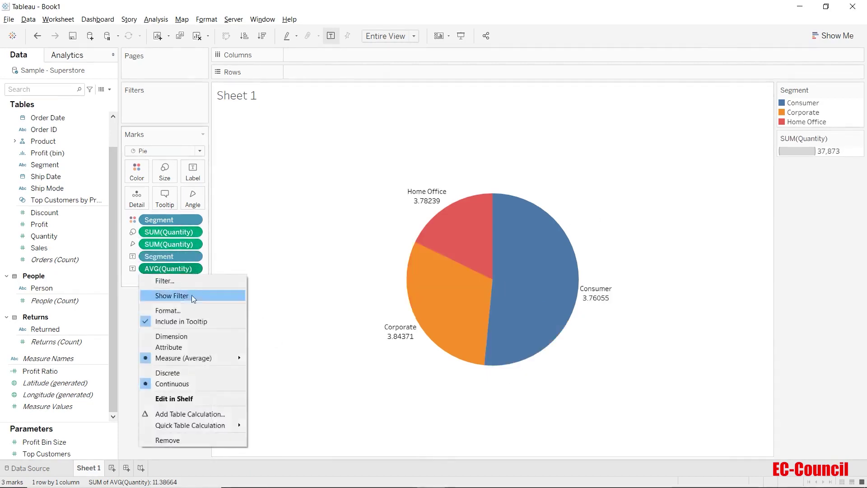
mouse_move(229, 356)
click(267, 359)
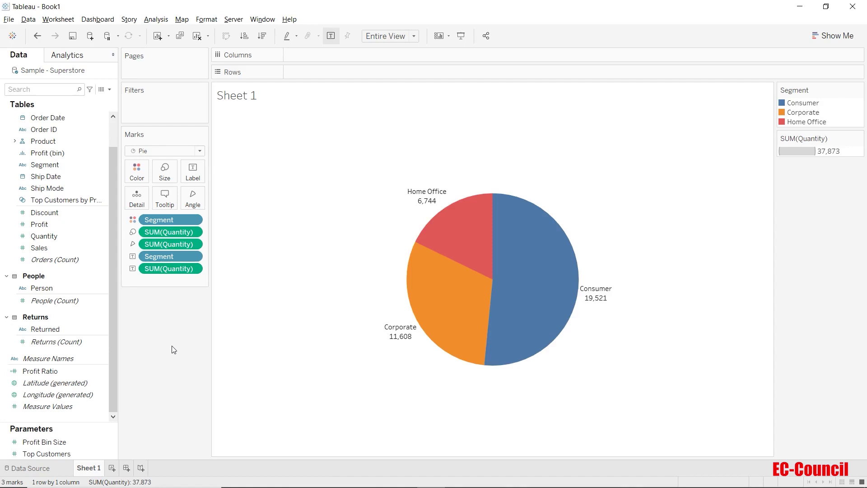
- In Edit Colors for Segment, give Consumer a dark orange from the Orange palette
click(140, 179)
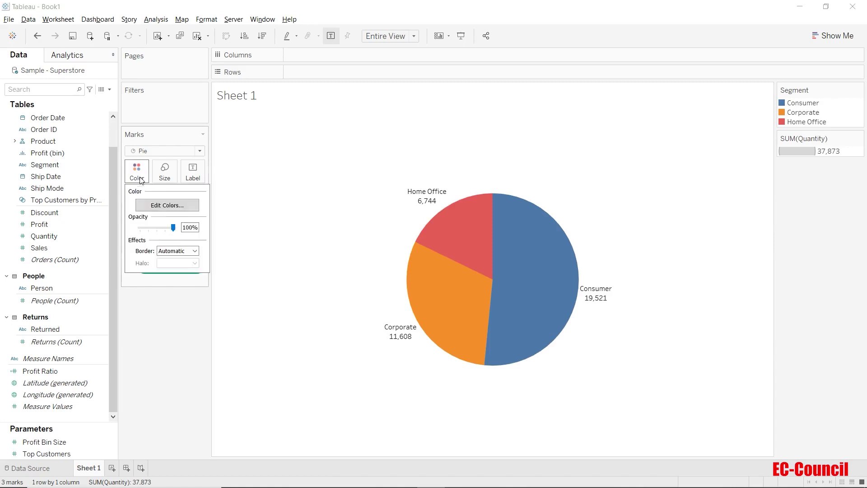
click(156, 207)
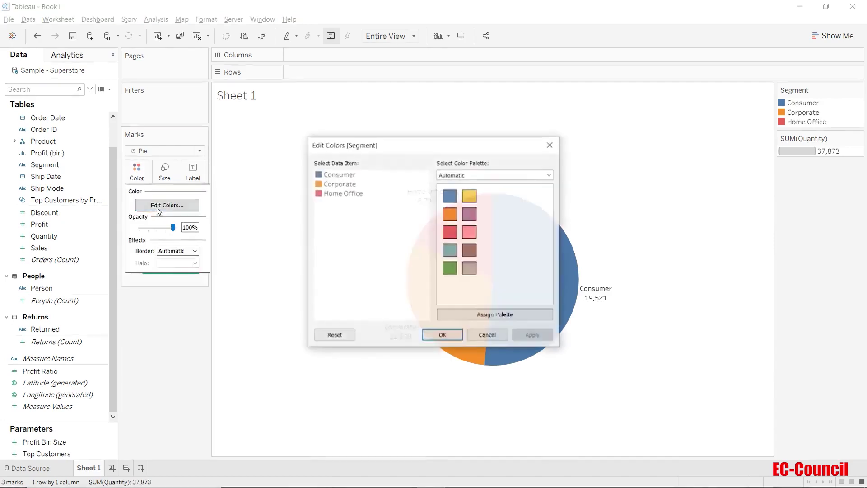
click(319, 177)
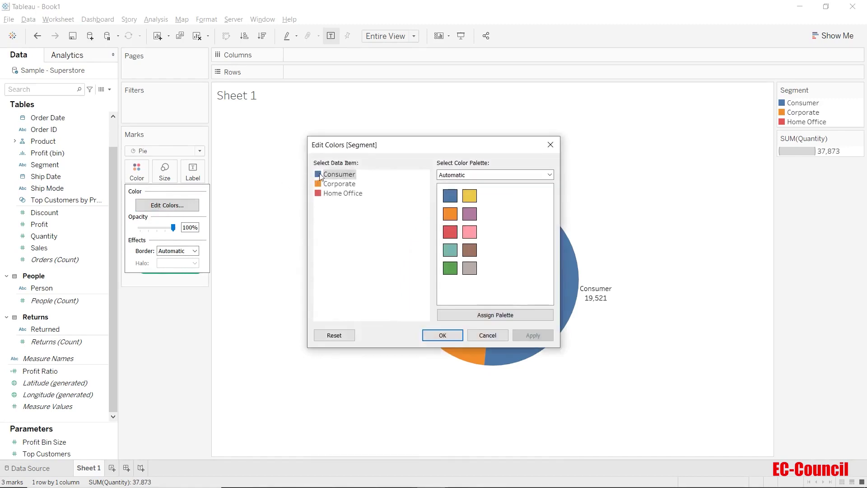
click(470, 176)
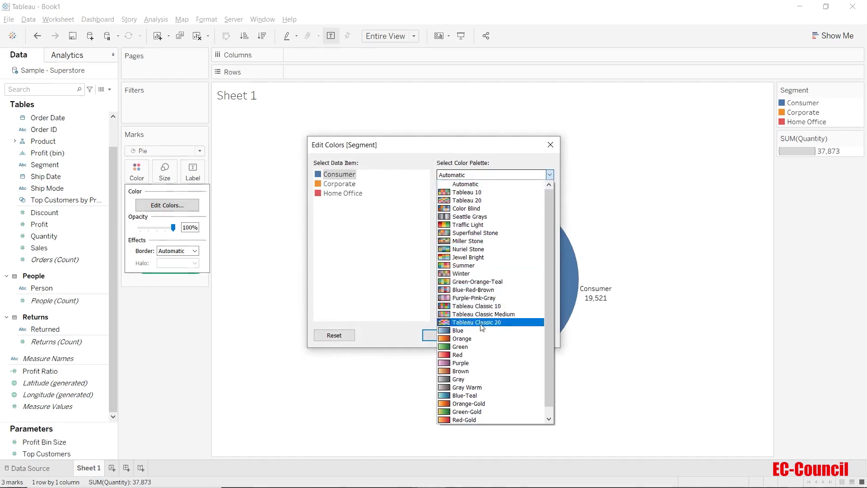
click(463, 338)
click(489, 250)
- Give Corporate a shade from the Blue-Teal palette
click(322, 184)
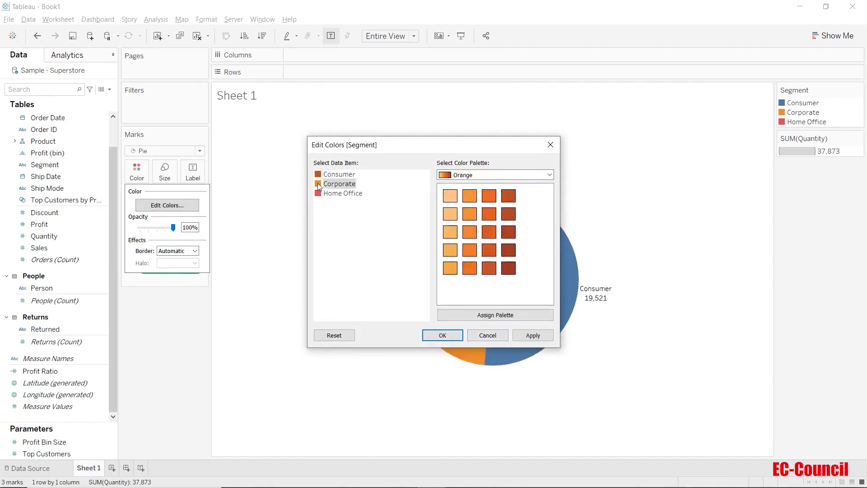
click(460, 176)
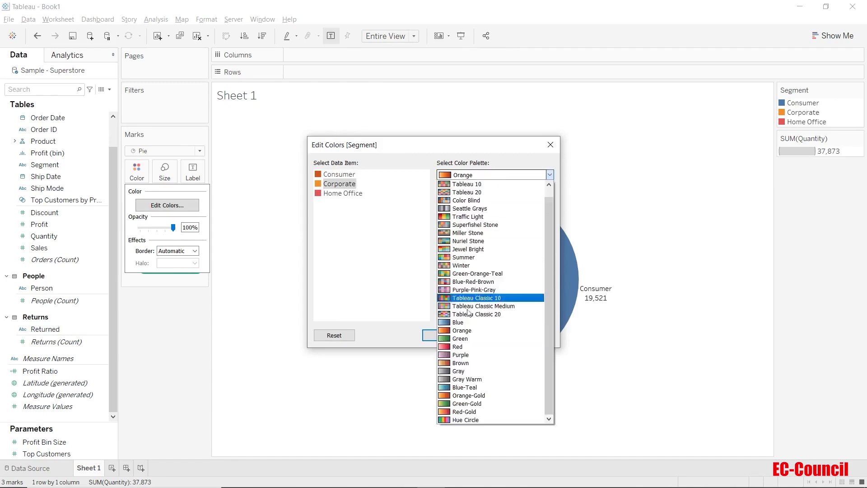
click(459, 388)
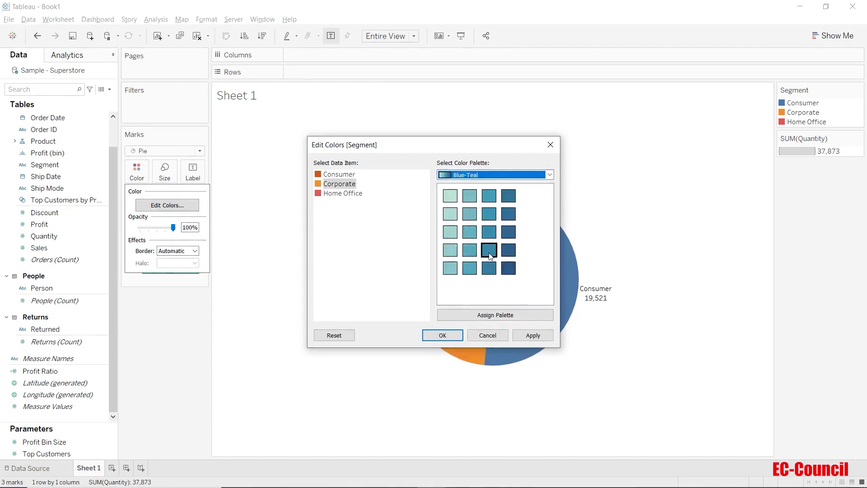
click(489, 250)
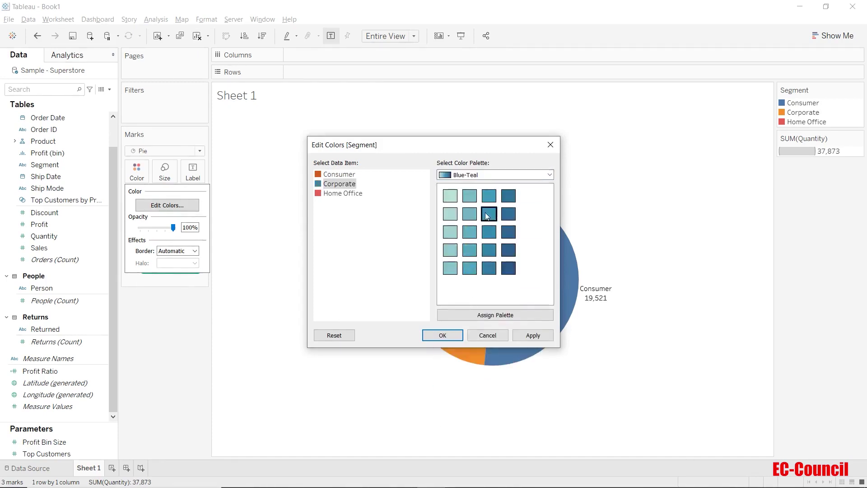
- Make Home Office gray from the Gray palette and apply the new colours
click(338, 193)
click(467, 176)
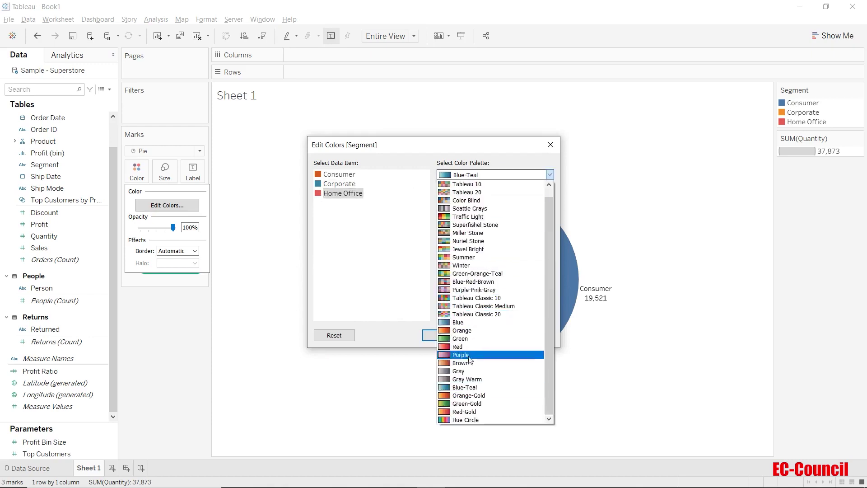
click(469, 371)
click(471, 254)
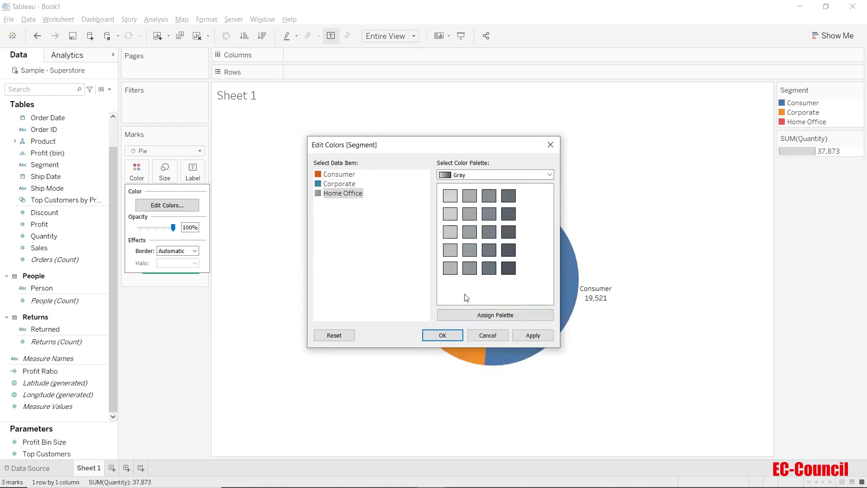
click(457, 340)
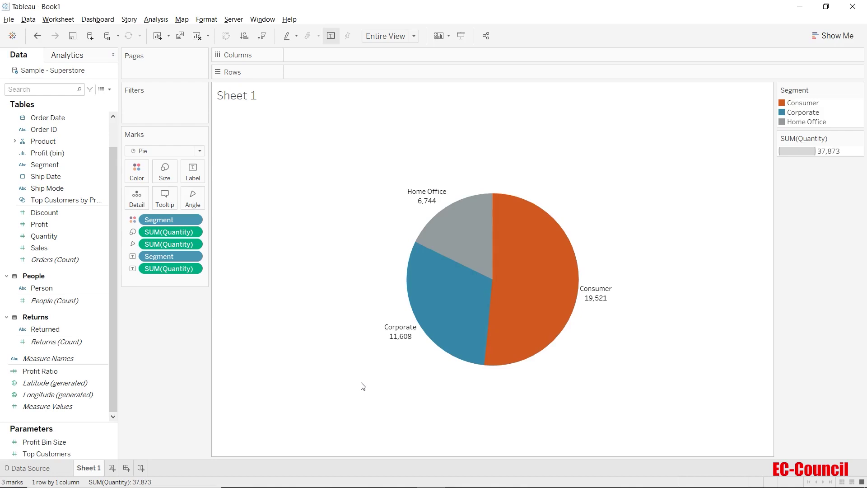
- Replace the <Sheet Name> title with 'Quantity sold per Segment', correcting the mistyped last word
double_click(251, 94)
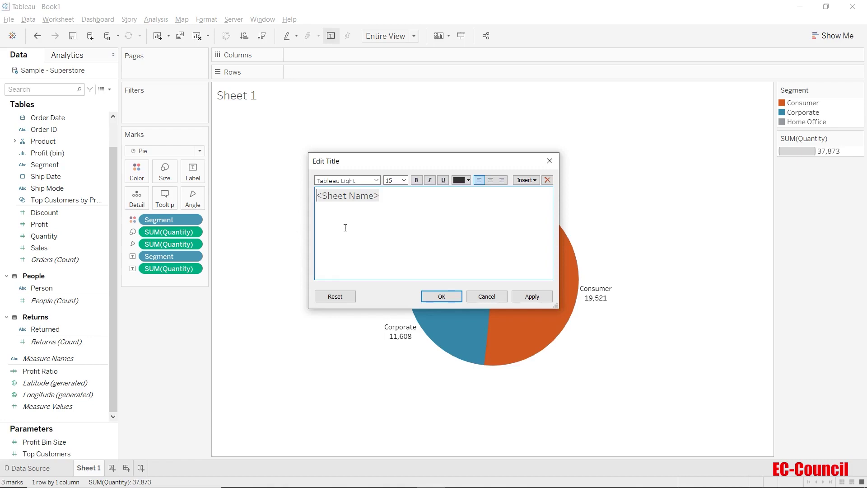
key(ctrl+a)
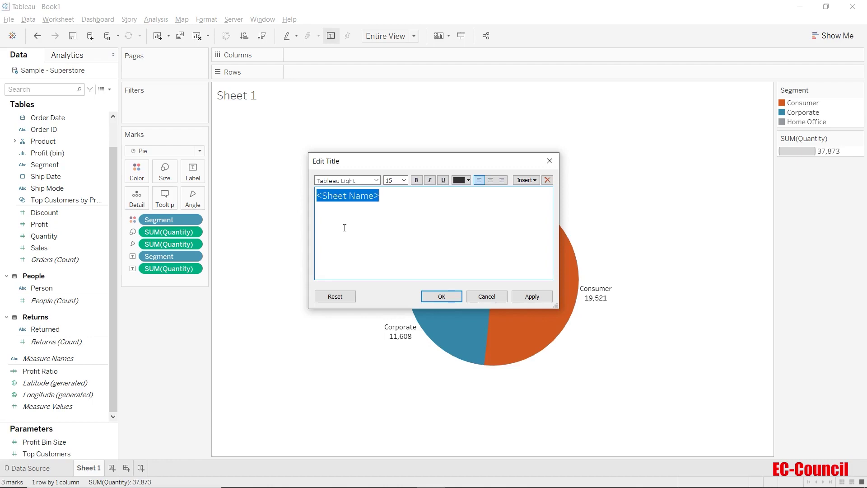
text(Quanti)
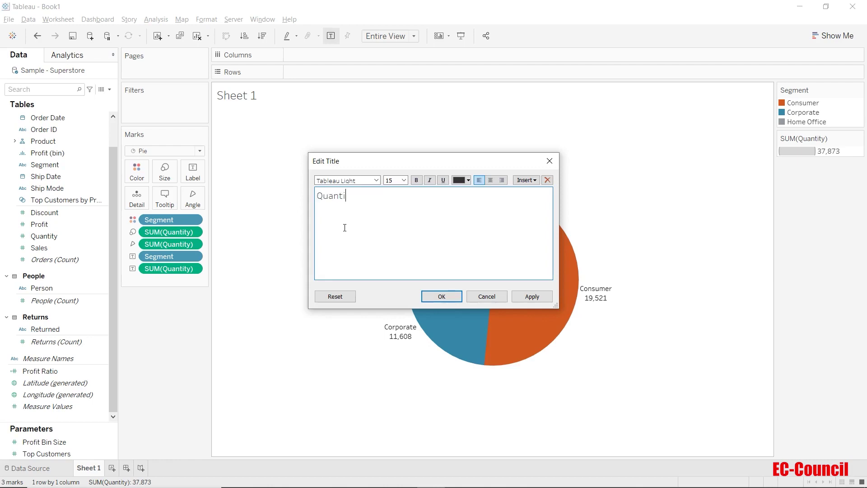
text(ty sold per SEGEMNT)
key(BackSpace)
key(BackSpace)
key(BackSpace)
key(BackSpace)
key(BackSpace)
key(BackSpace)
text(egment)
click(442, 296)
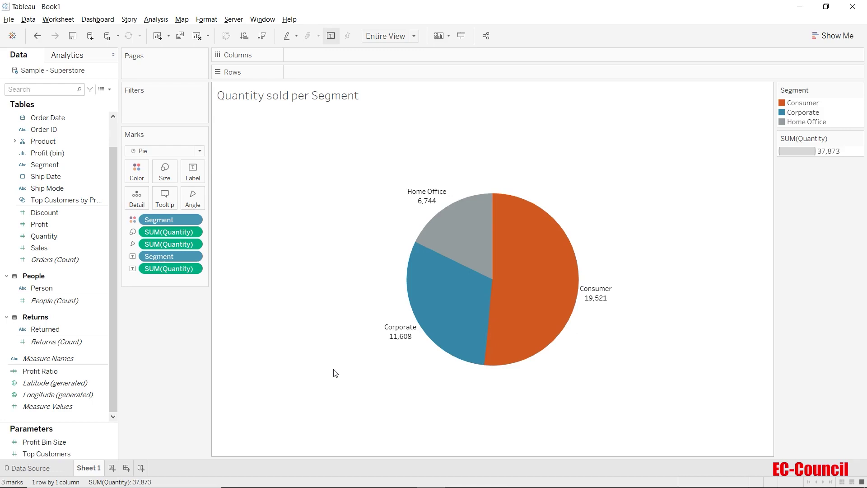
- On a new Sheet 2, build a pie chart of SUM(Quantity) by Segment from Show Me
click(113, 468)
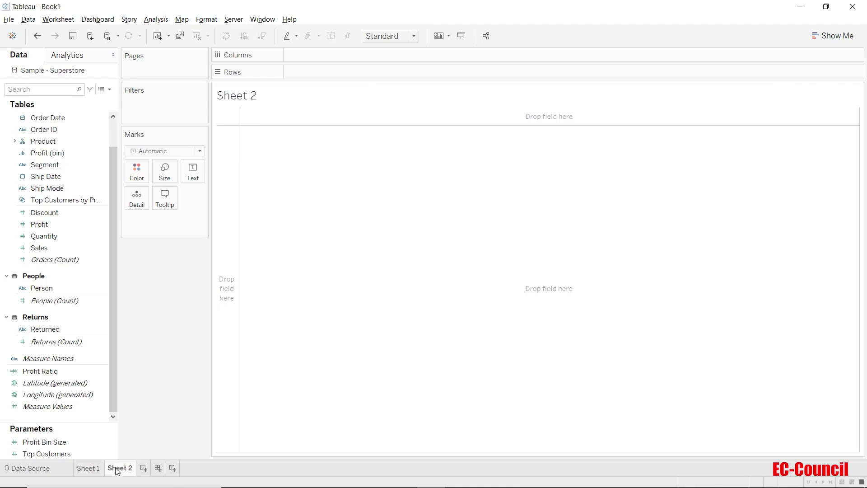
mouse_move(117, 470)
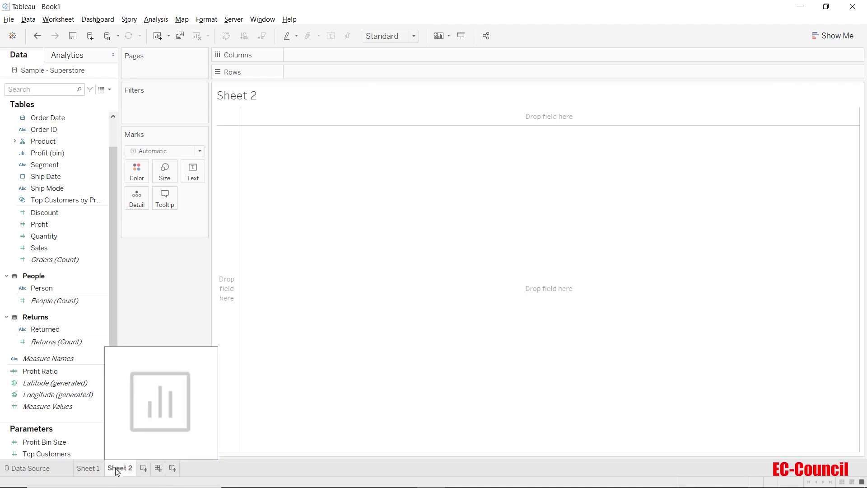
click(56, 167)
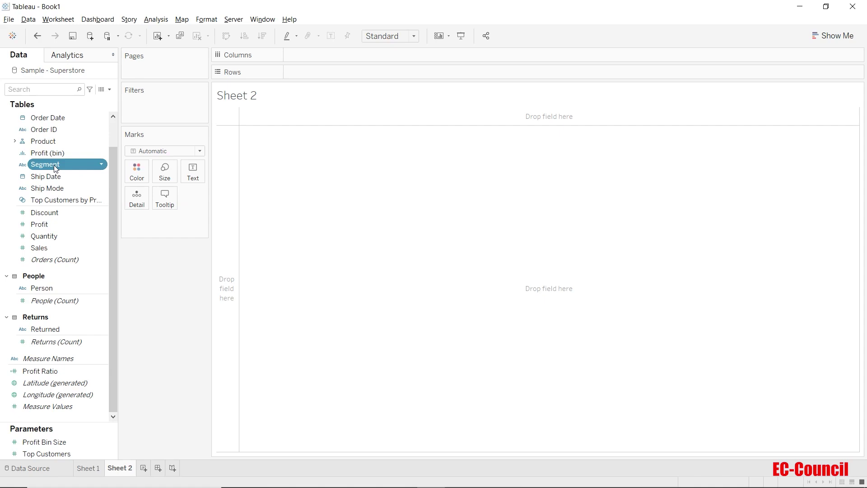
ctrl+click(58, 235)
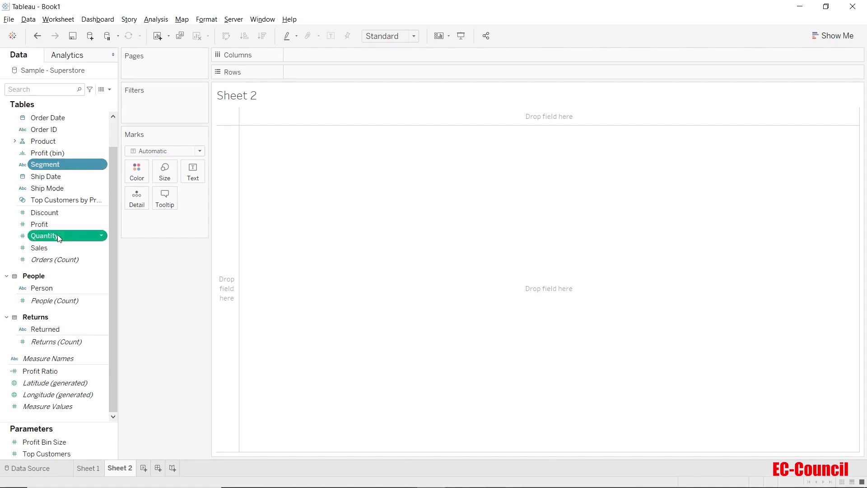
click(823, 34)
click(842, 93)
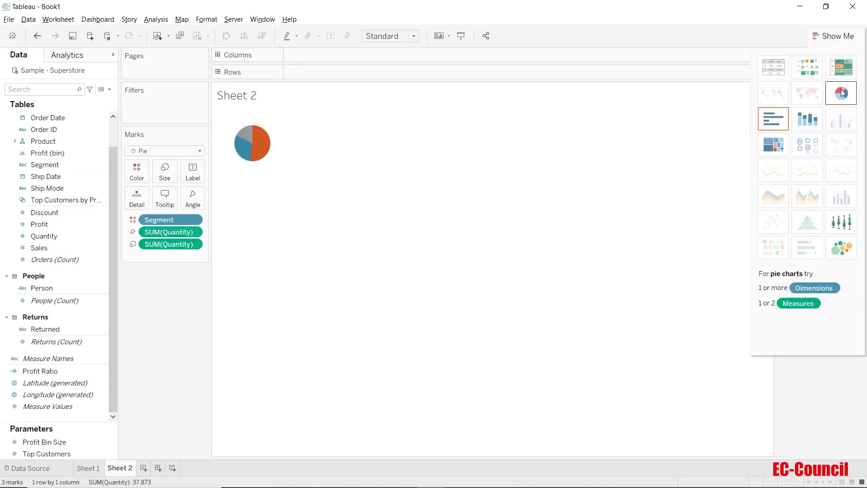
click(843, 38)
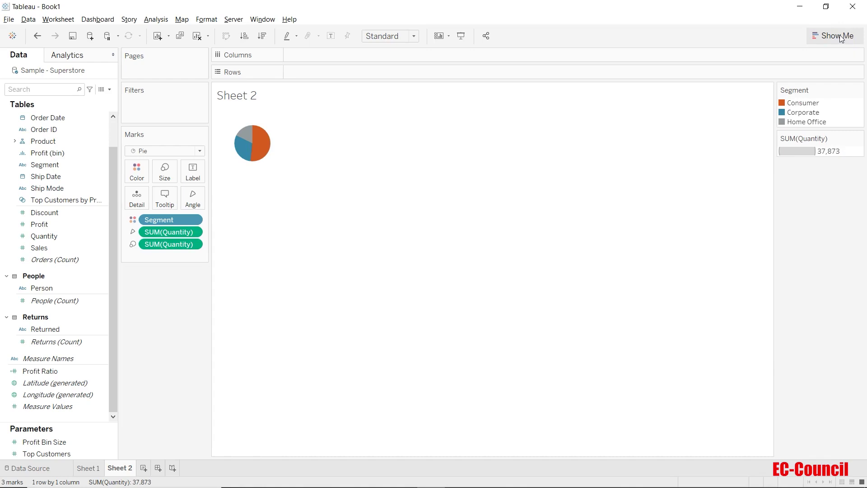
- Set the Sheet 2 view sizing to Entire View
click(412, 36)
click(401, 78)
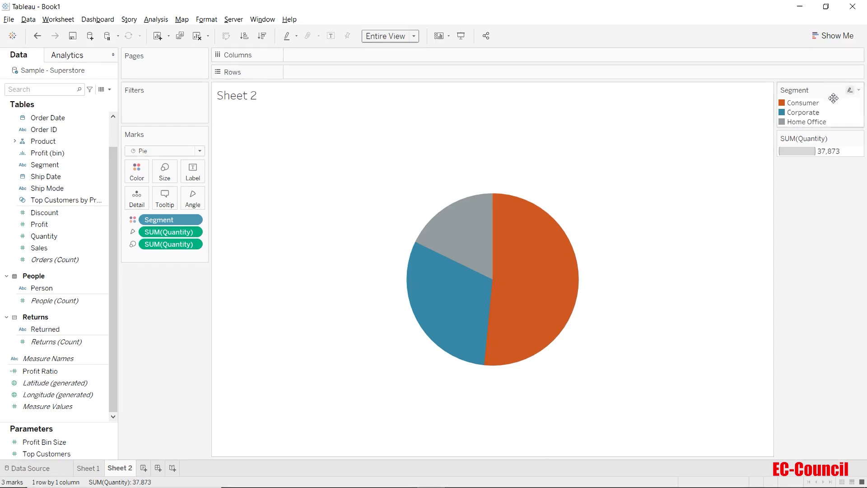
- Hide the SUM(Quantity) size legend and move the Segment colour legend under the Marks card
click(860, 139)
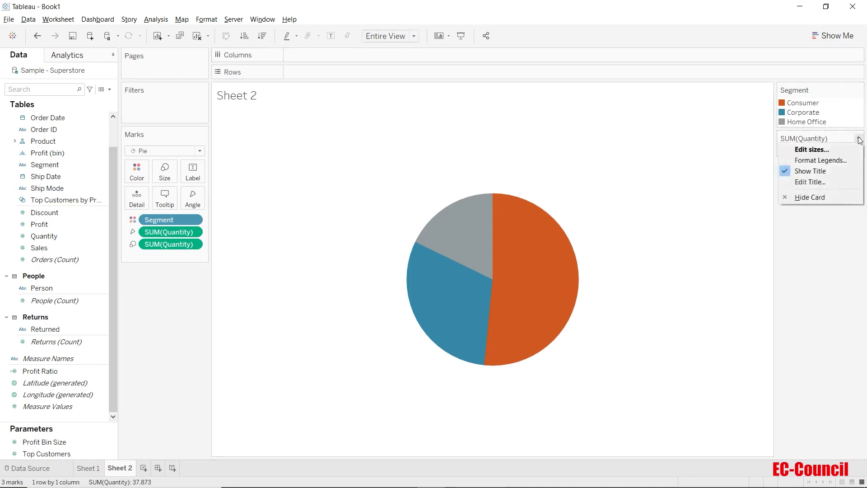
click(851, 197)
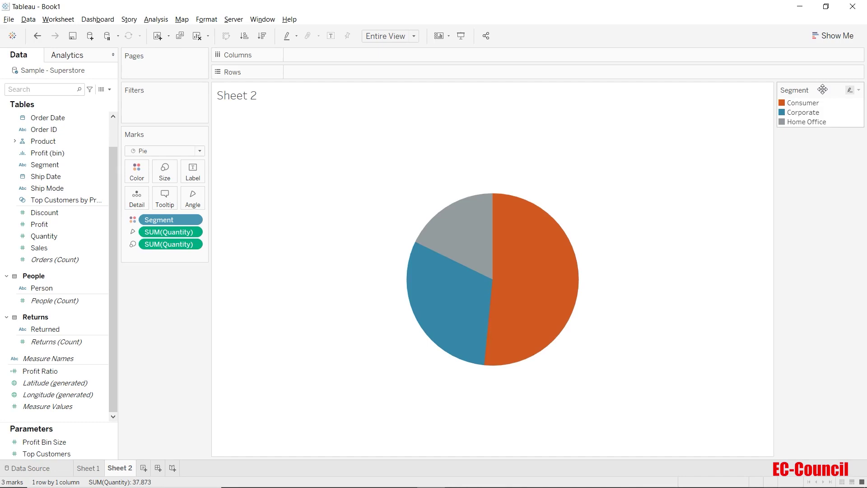
drag(823, 90, 174, 262)
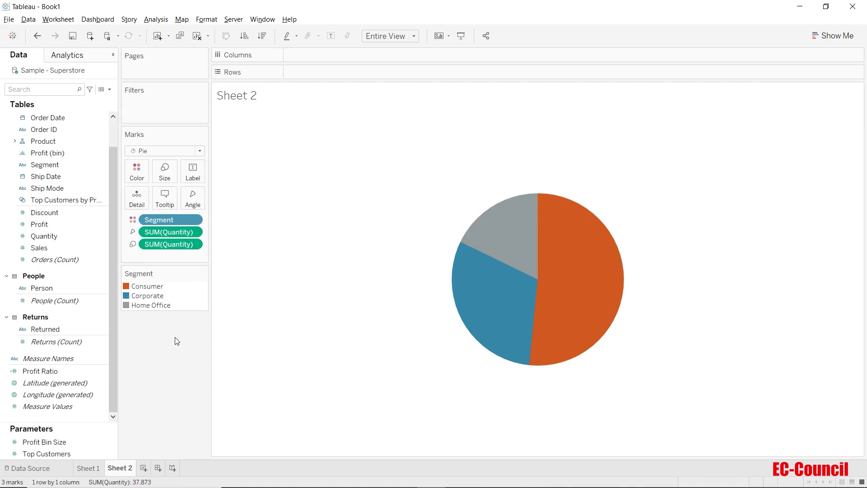
- Show mark labels with segment names and quantity totals, e.g. Consumer 19,521
key(ctrl+z)
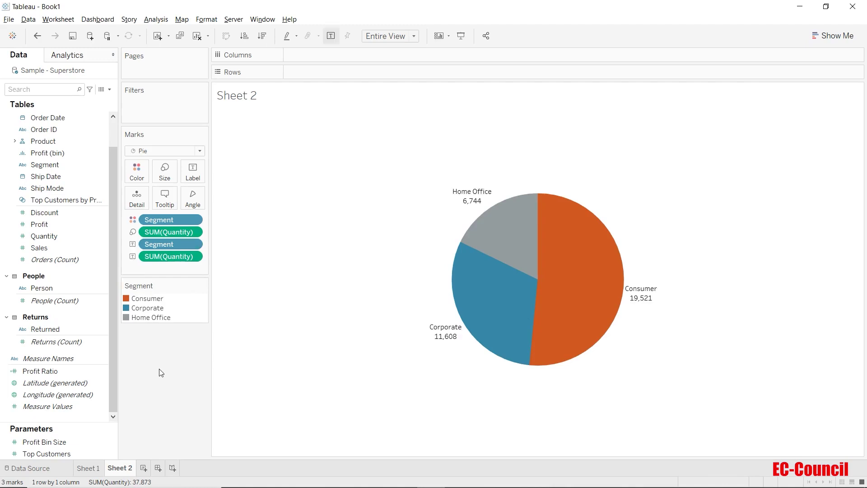